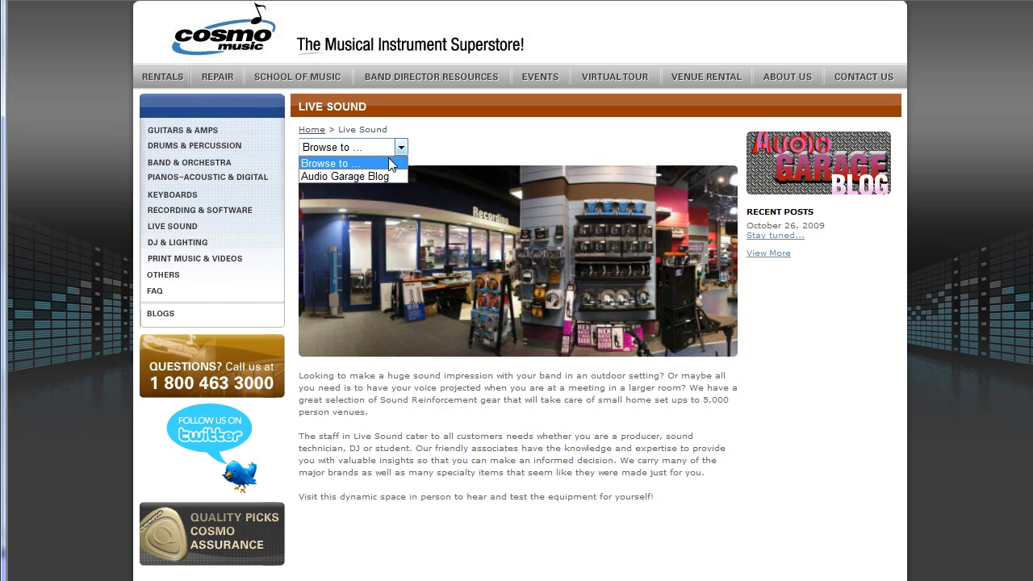
# Browse from the Live Sound page to the Audio Garage Blog.
pyautogui.click(370, 175)
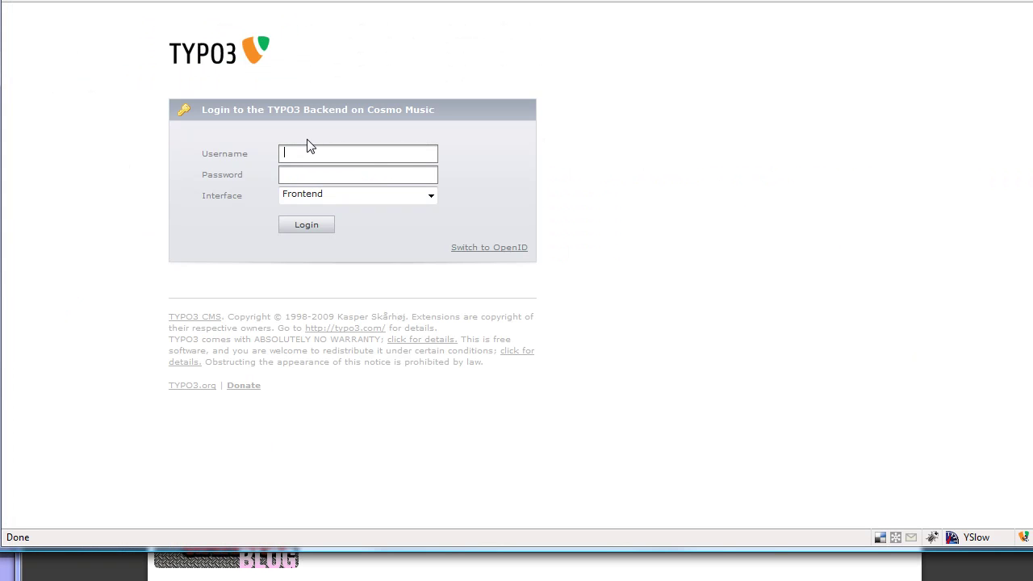
# Log in to the TYPO3 backend interface as live-sound-editor with the account password, declining to have the browser remember it.
pyautogui.write('live-soun')
pyautogui.write('••••••••')
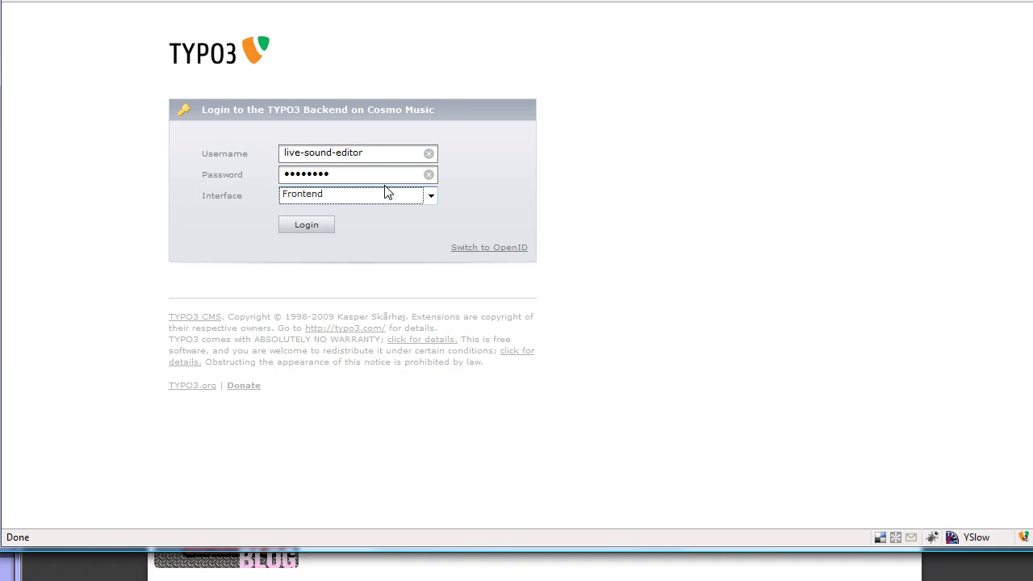
pyautogui.click(431, 196)
pyautogui.click(389, 227)
pyautogui.click(327, 227)
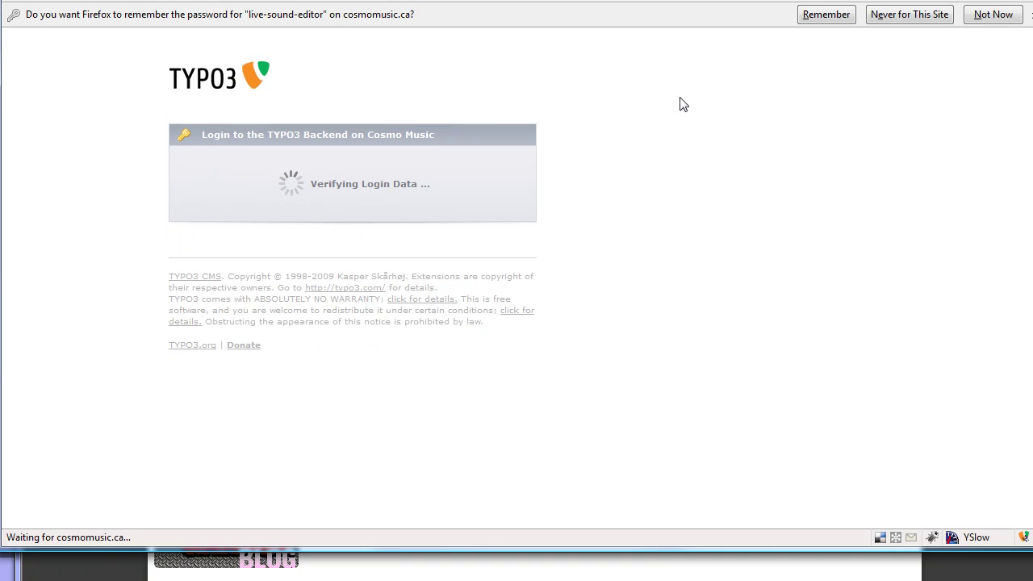
pyautogui.click(992, 16)
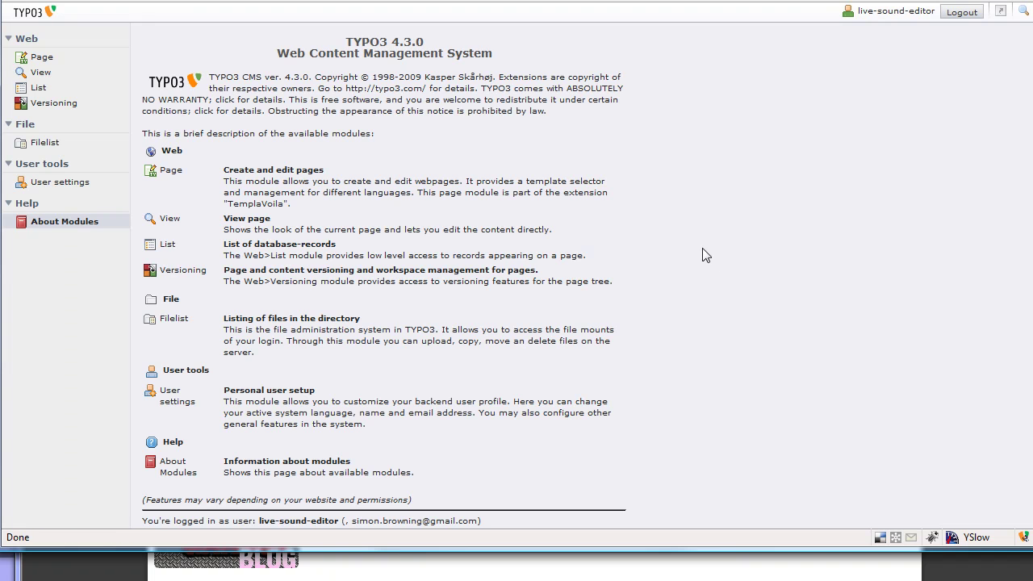
# Open the Live Sound Blog (List View) folder and show its records in list view.
pyautogui.click(44, 64)
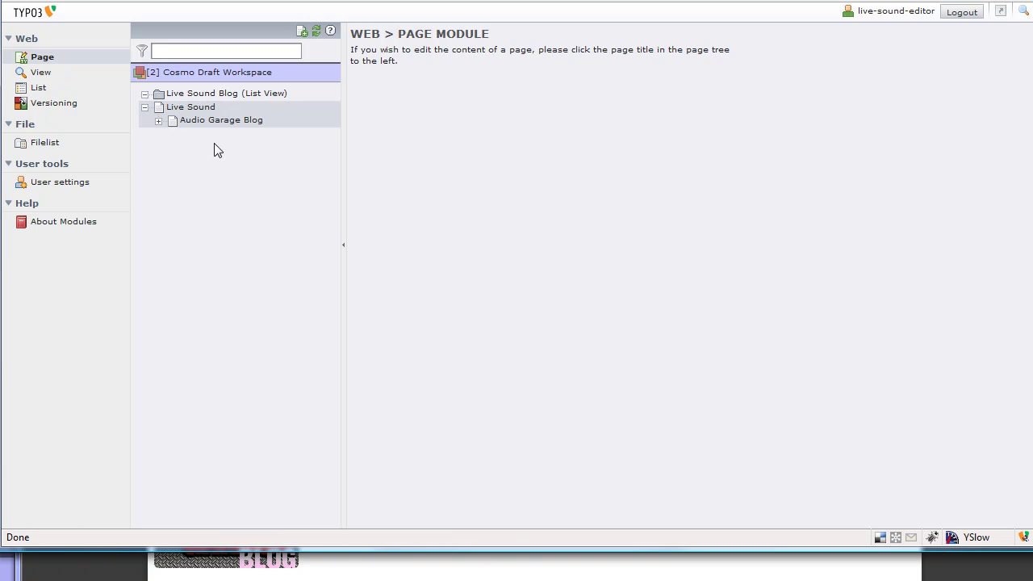
pyautogui.click(231, 95)
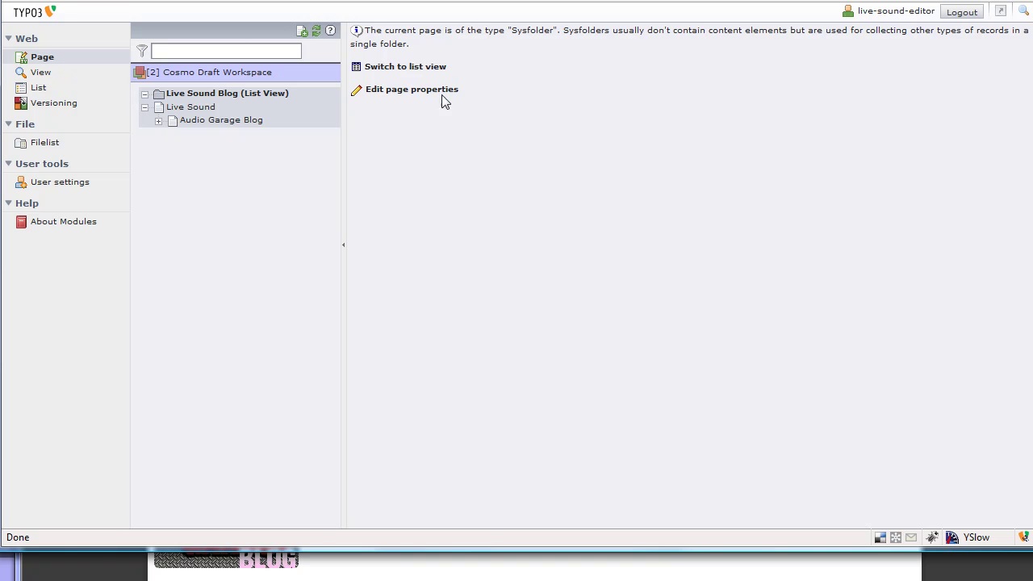
pyautogui.click(426, 69)
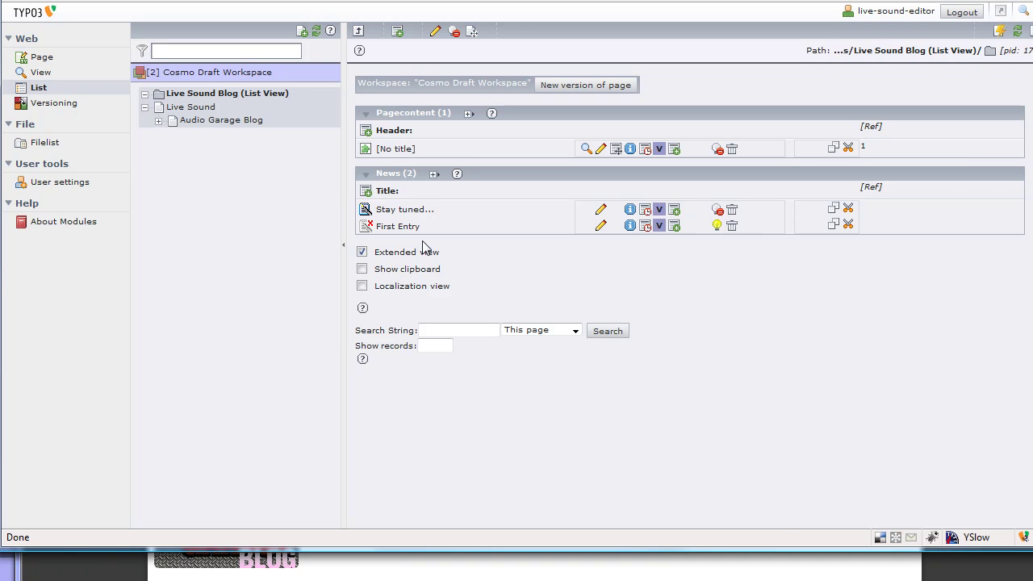
# Check the published "Stay tuned..." post on the public website and return to the TYPO3 backend.
pyautogui.click(121, 578)
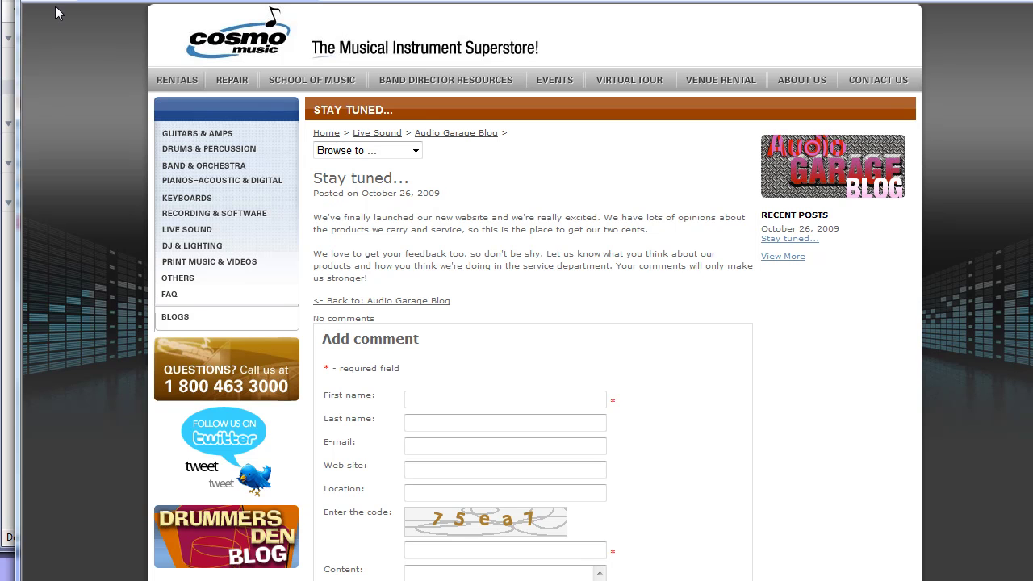
pyautogui.hotkey('alt', 'Tab')
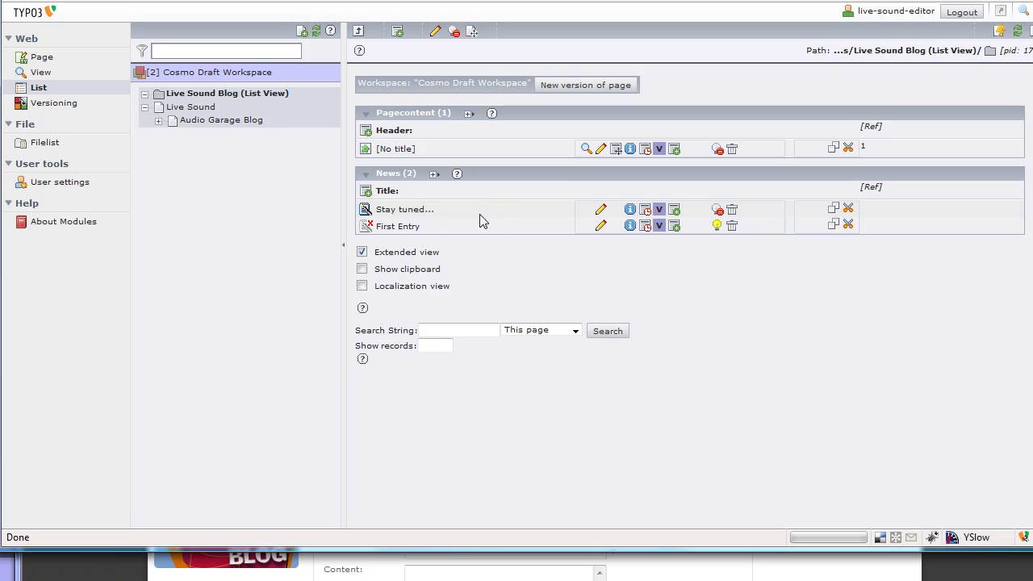
# Create a news record titled "This is the latest blog entry" and turn off its Hide option.
pyautogui.click(366, 193)
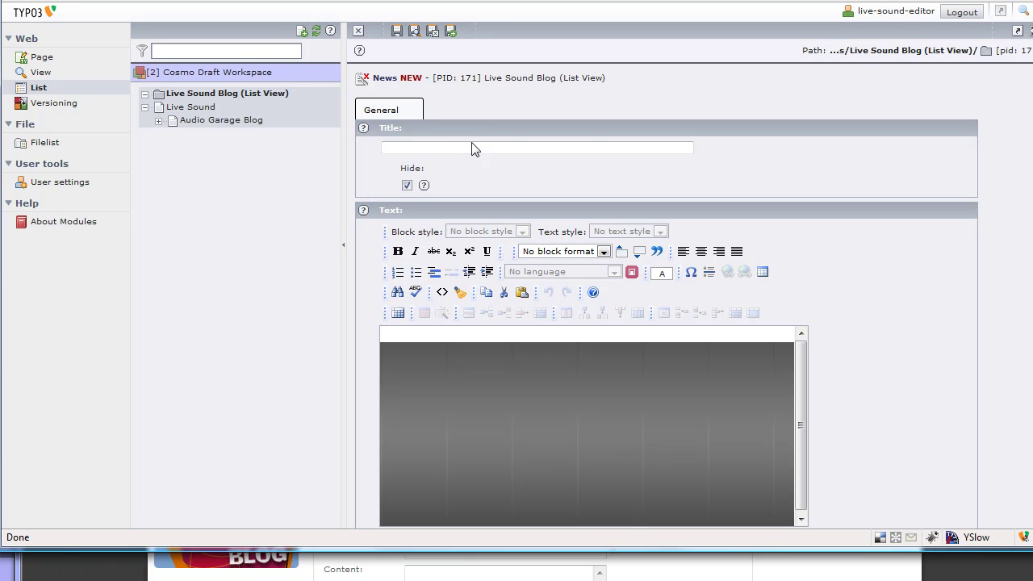
pyautogui.click(464, 152)
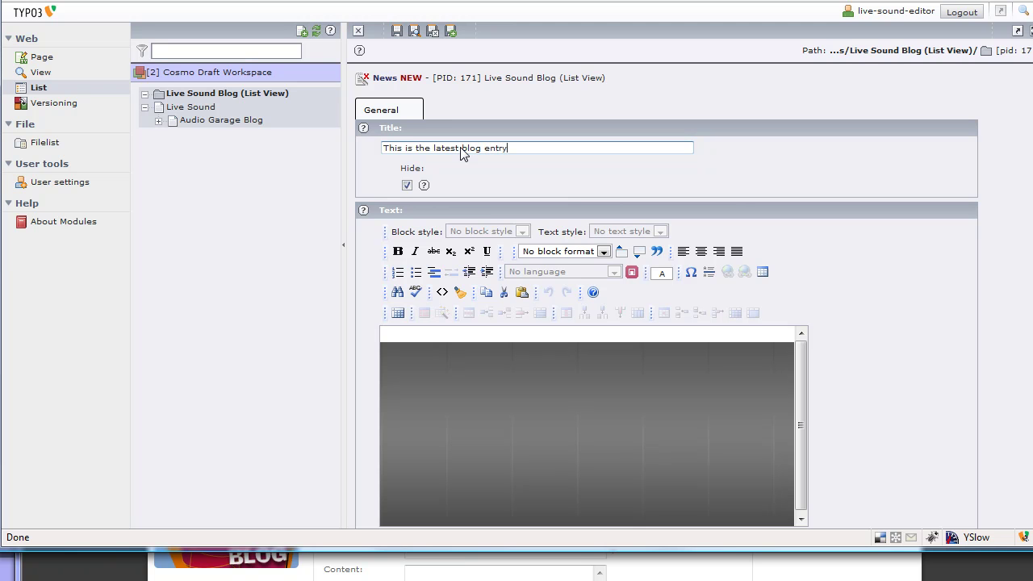
pyautogui.click(407, 186)
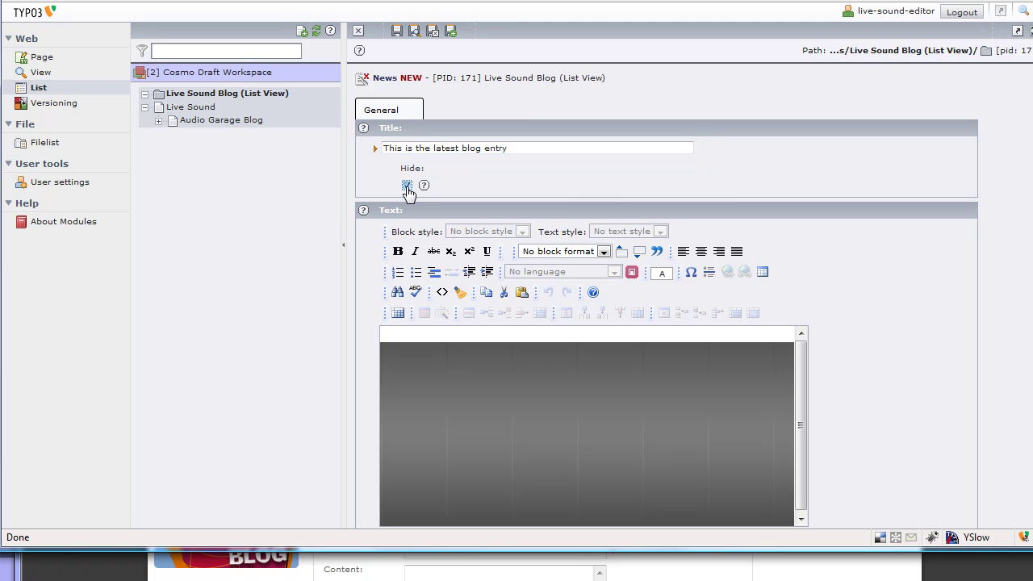
# Write the entry's text "This is the content for the new blog entry. Have seen the ...." and repeat it to total five copies.
pyautogui.click(401, 337)
pyautogui.write('This is the content for t')
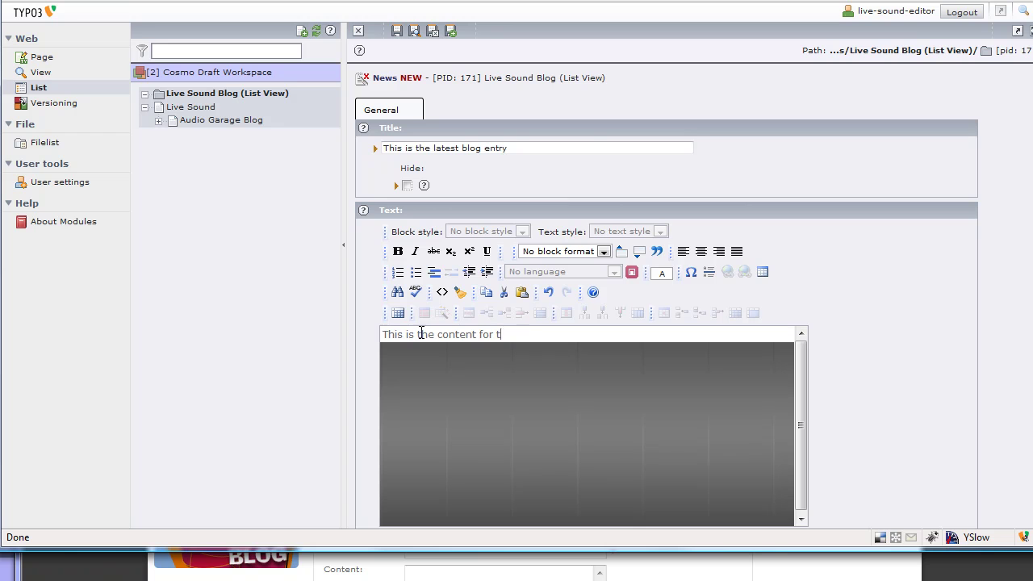
pyautogui.write('he new blog entery.')
pyautogui.press('Return')
pyautogui.press('Return')
pyautogui.press('Return')
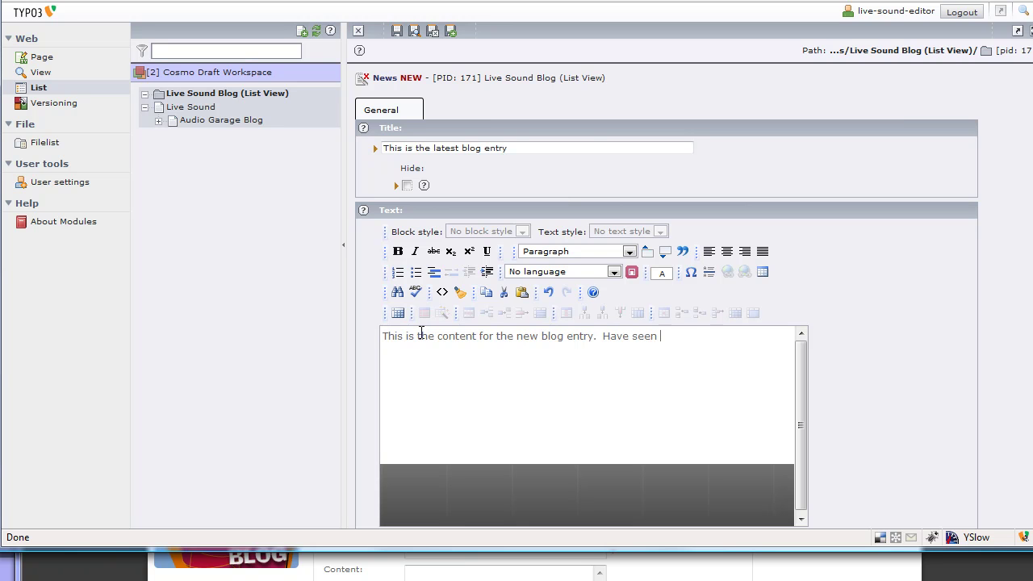
pyautogui.write('the')
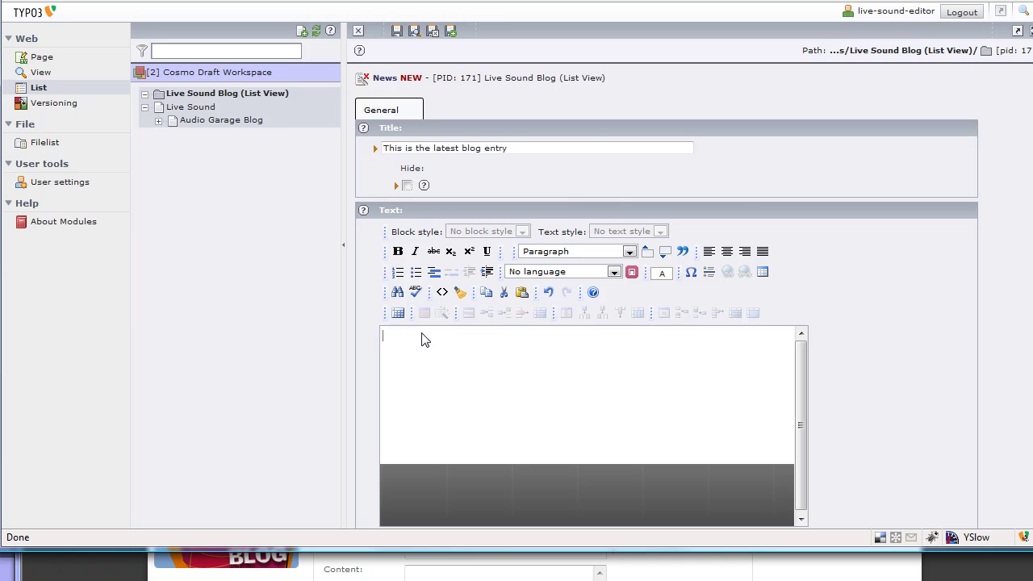
pyautogui.hotkey('ctrl', 'v')
pyautogui.hotkey('ctrl', 'v')
pyautogui.hotkey('ctrl', 'v')
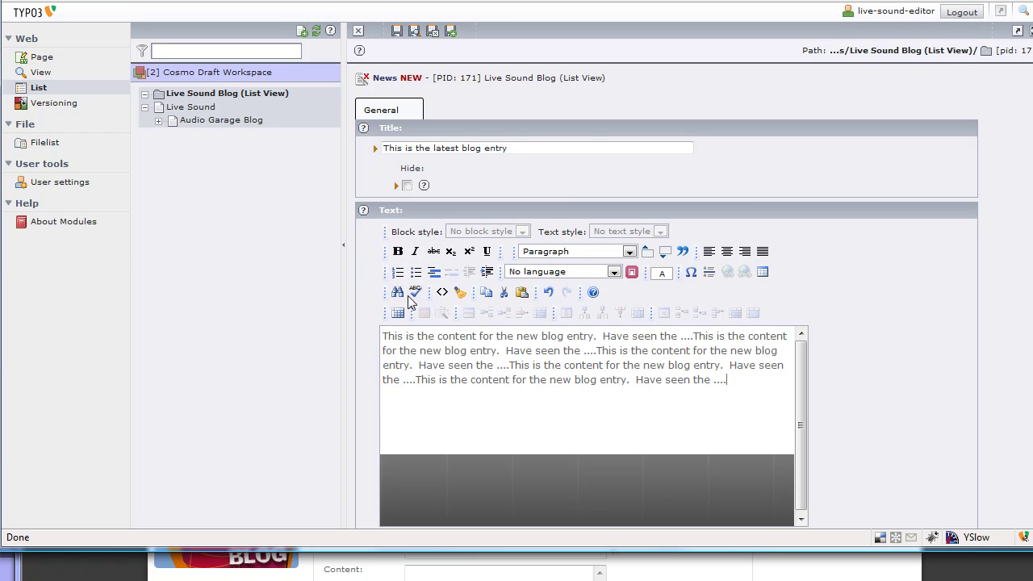
# Make the first "content" in the entry's text bold and underline the last one.
pyautogui.moveTo(438, 336); pyautogui.dragTo(477, 336)
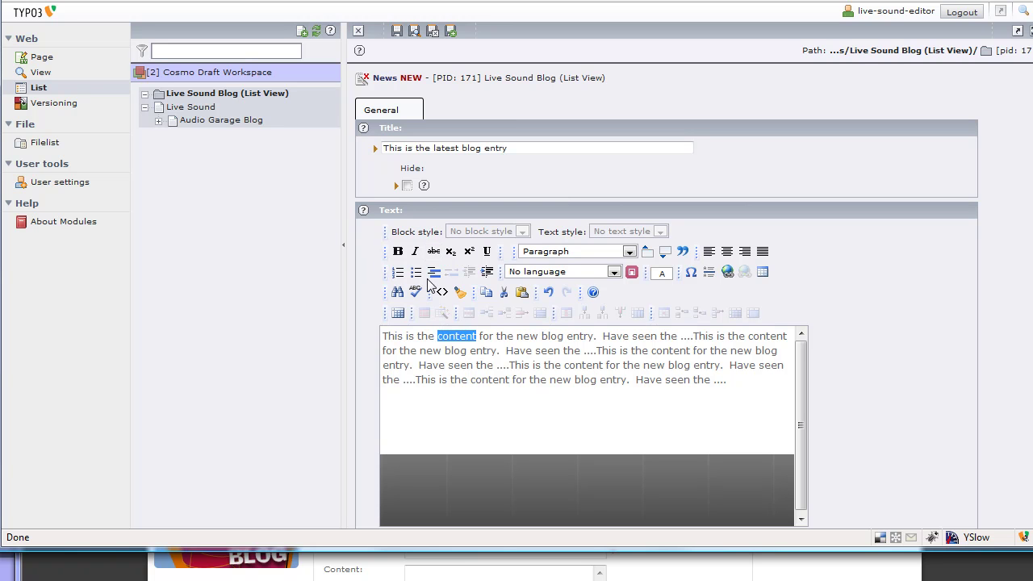
pyautogui.moveTo(471, 379); pyautogui.dragTo(509, 380)
pyautogui.click(487, 251)
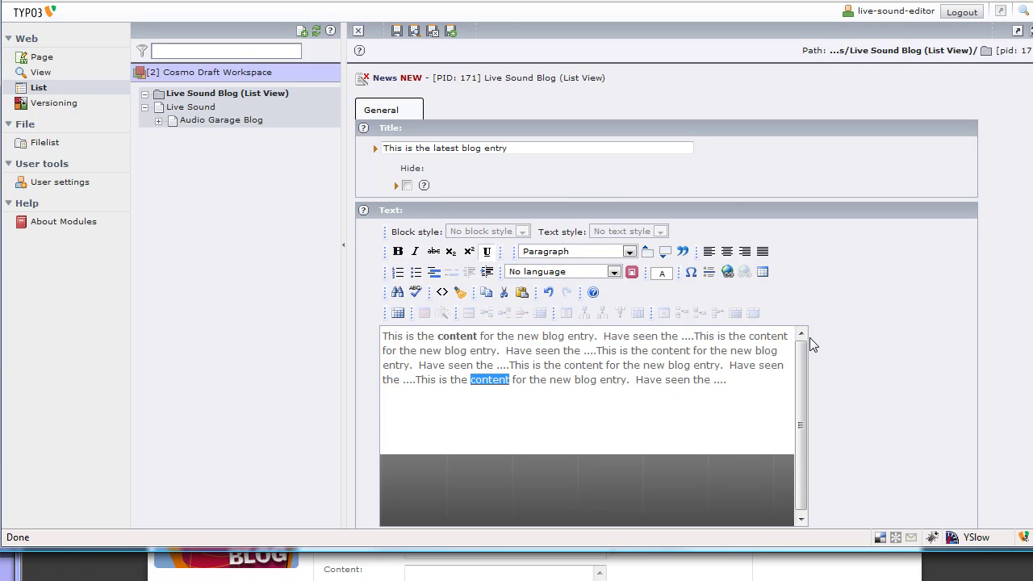
pyautogui.scroll(-1, 861, 306)
pyautogui.scroll(1, 861, 318)
pyautogui.scroll(-1, 804, 139)
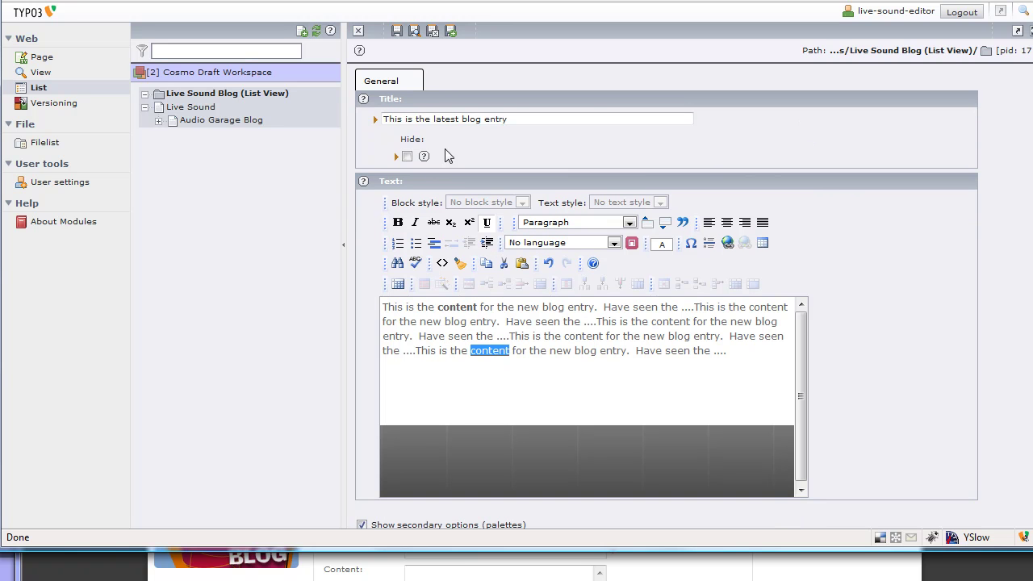
pyautogui.click(362, 526)
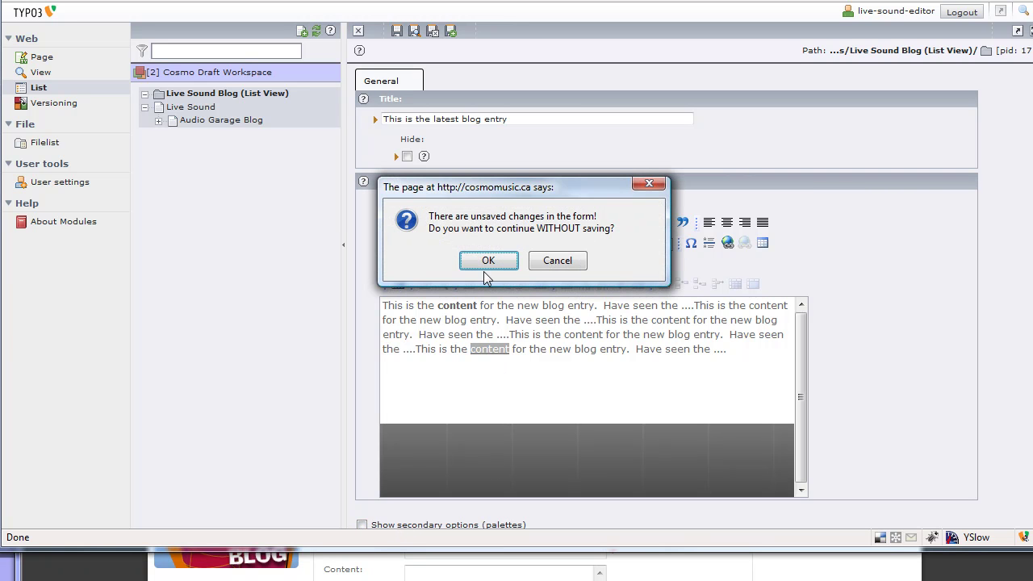
pyautogui.click(560, 263)
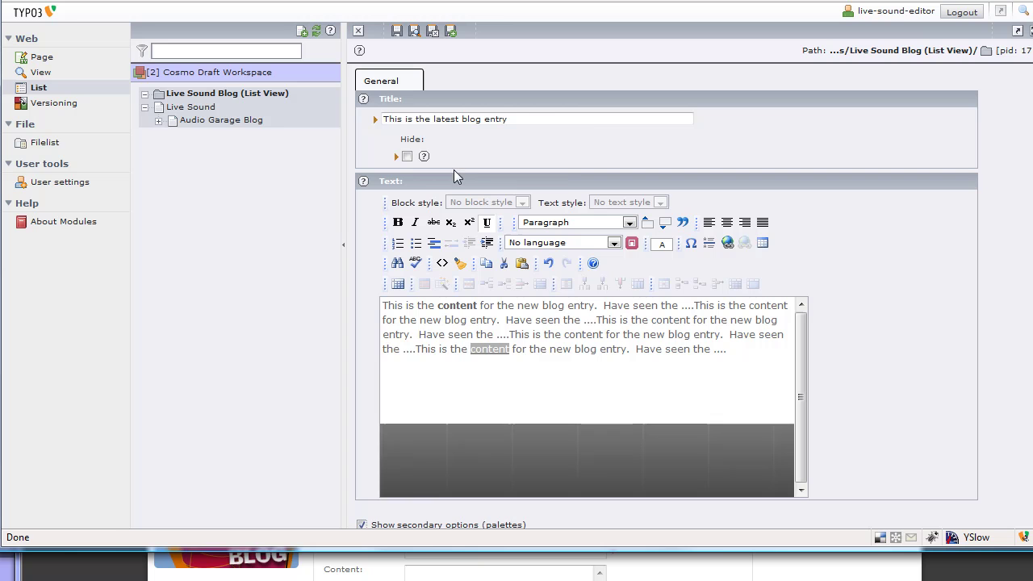
# Save the new blog entry and keep it open for editing.
pyautogui.click(397, 32)
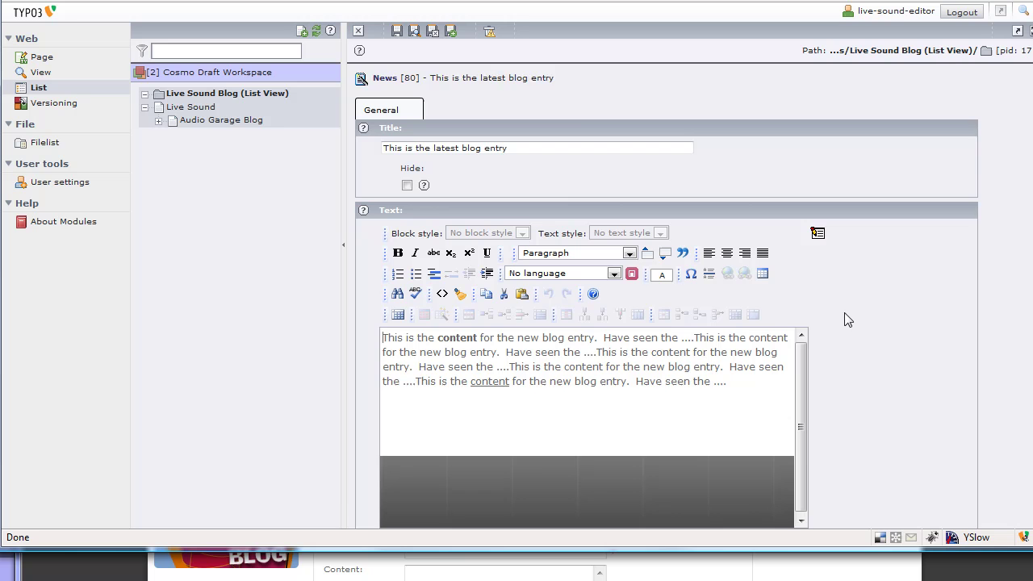
# Turn the entry form's secondary options off and back on.
pyautogui.scroll(-1, 844, 320)
pyautogui.click(363, 512)
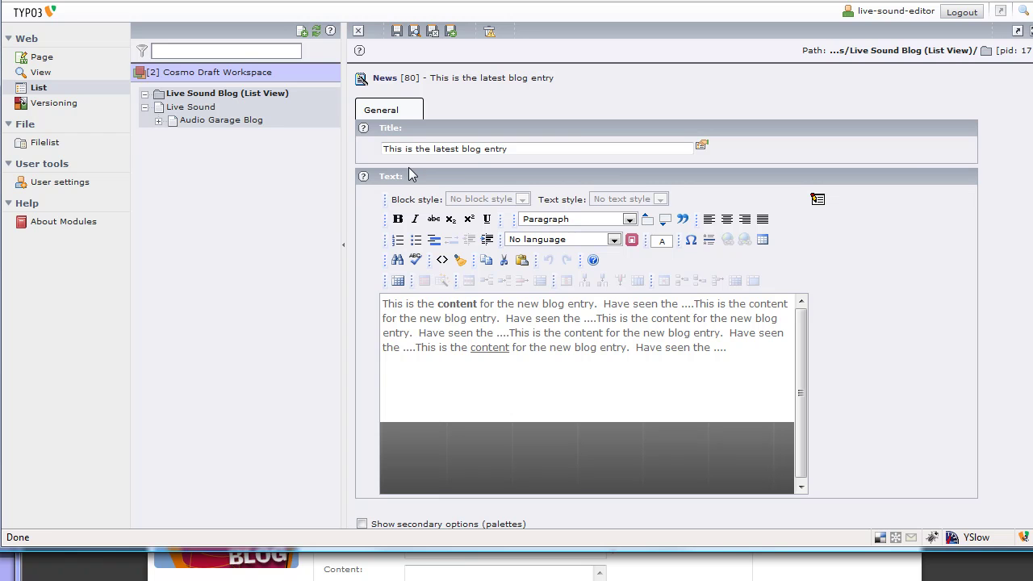
pyautogui.click(362, 525)
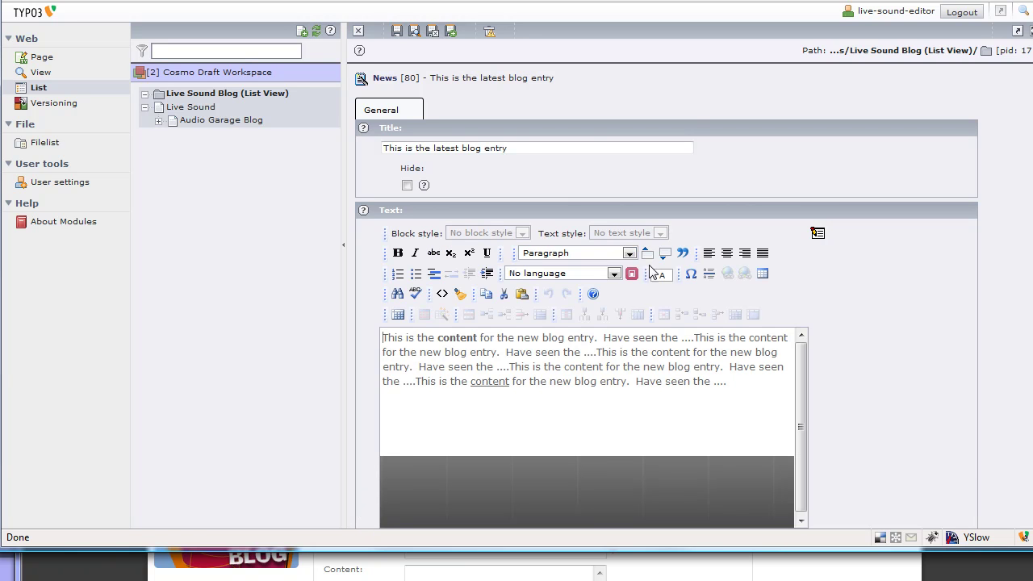
# Save and close the blog entry to return to the folder's record list.
pyautogui.click(433, 31)
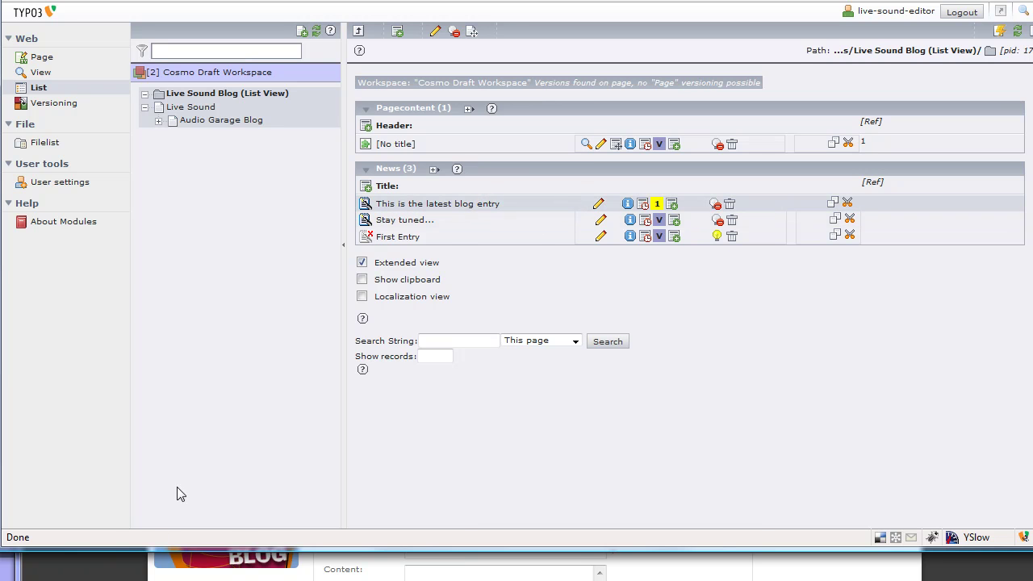
# Check the Audio Garage Blog page on the public website for the new entry, and return to the TYPO3 backend.
pyautogui.click(187, 578)
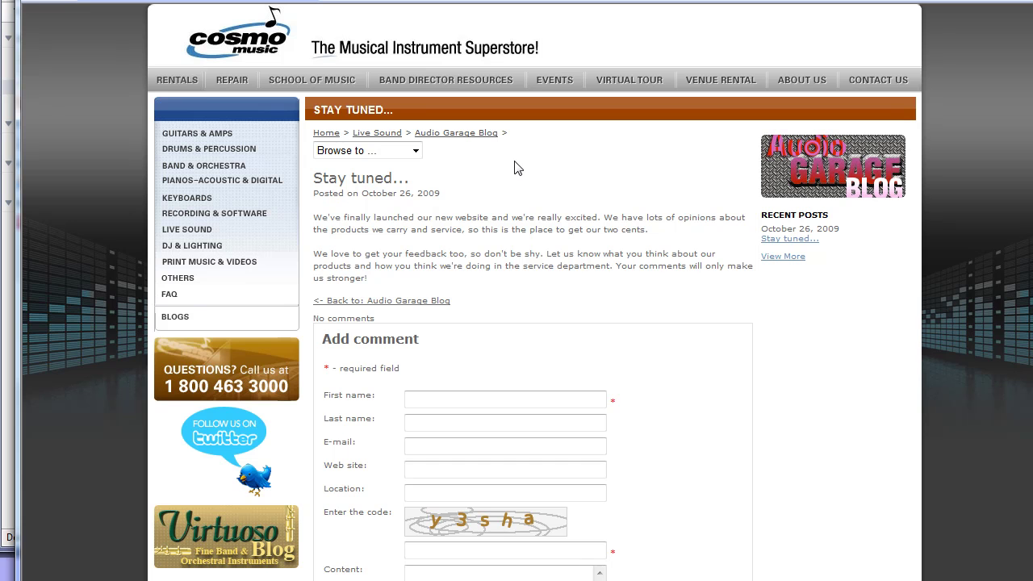
pyautogui.click(469, 143)
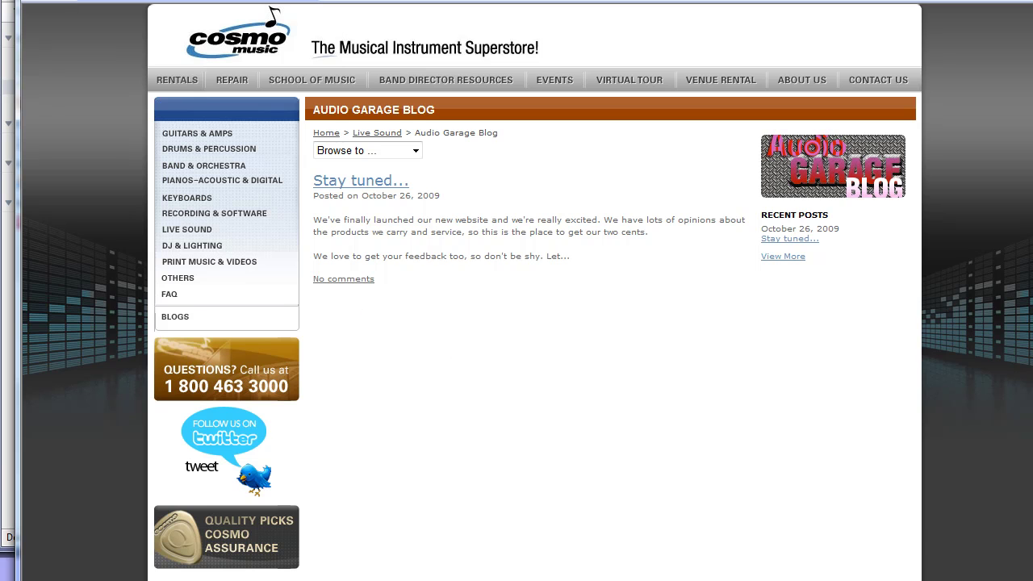
pyautogui.hotkey('alt', 'Tab')
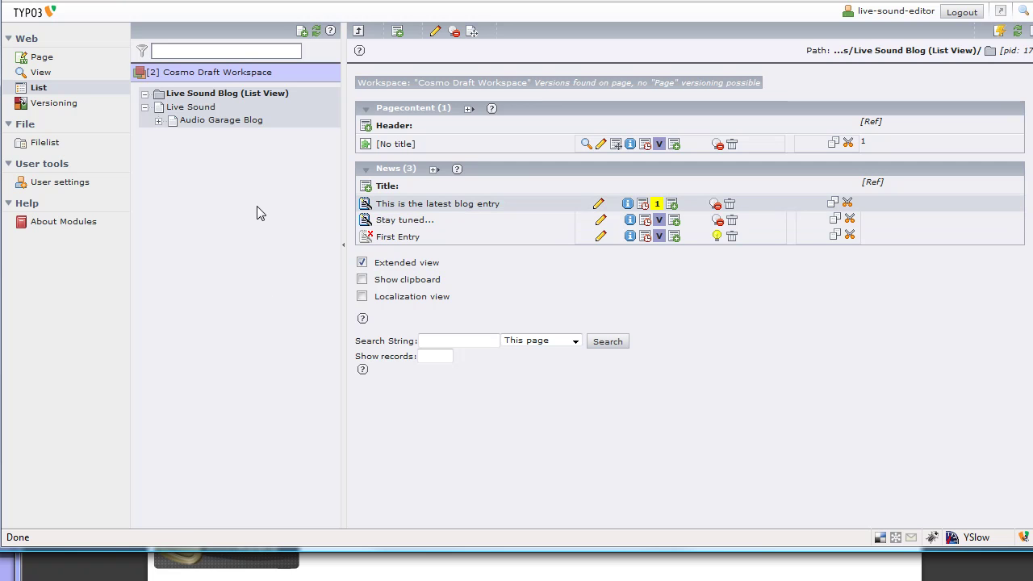
# Send the new entry in the Live Sound Blog folder's versioning view to review with the comment "Check out my blog entry".
pyautogui.click(43, 110)
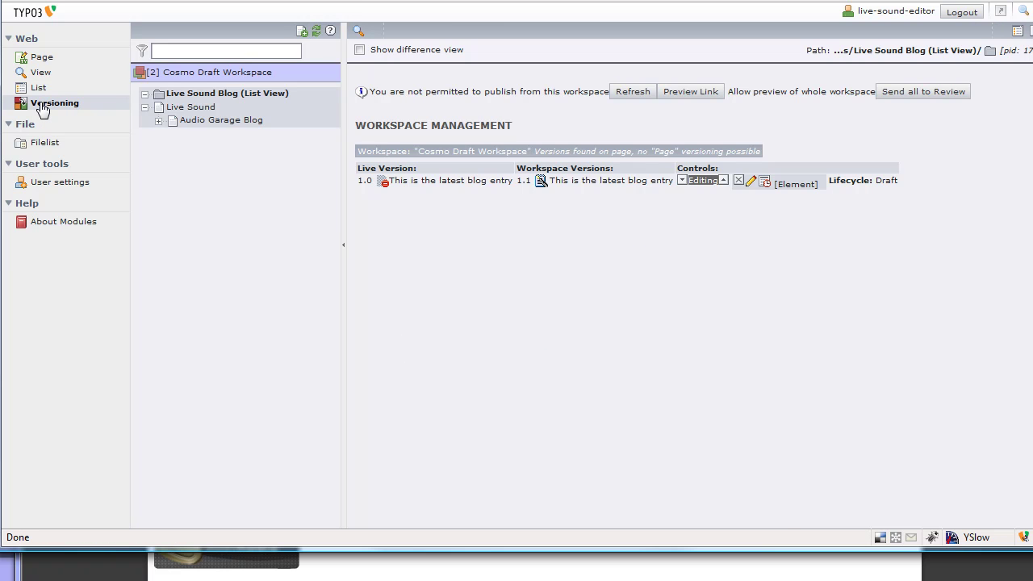
pyautogui.click(198, 96)
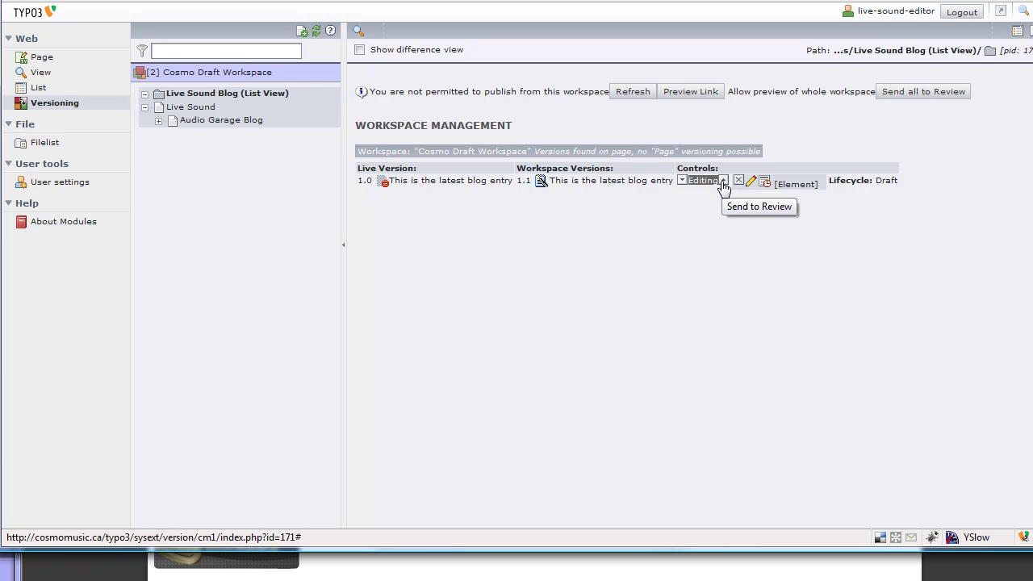
pyautogui.click(724, 181)
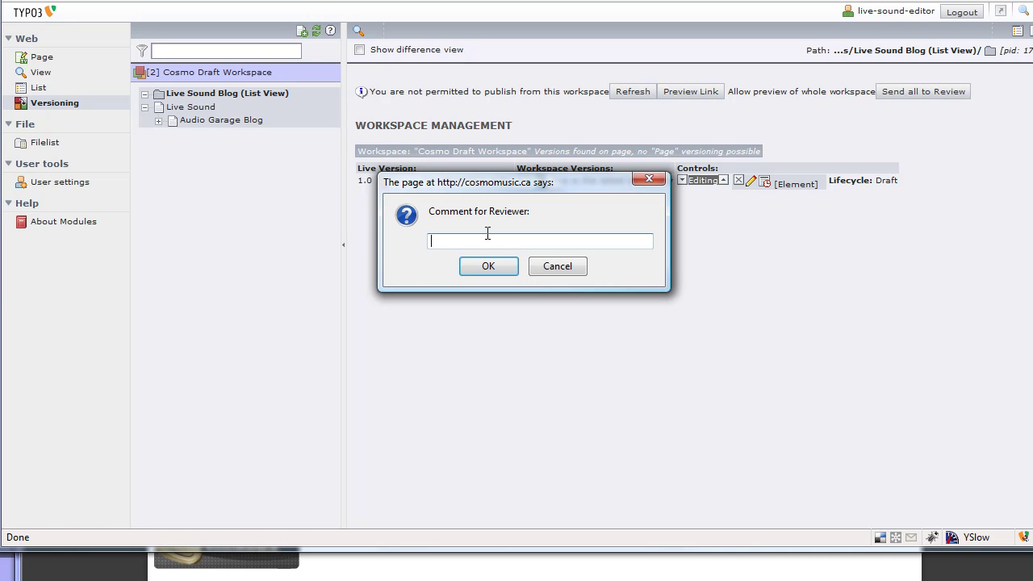
pyautogui.write('Check out my blog entry')
pyautogui.click(489, 266)
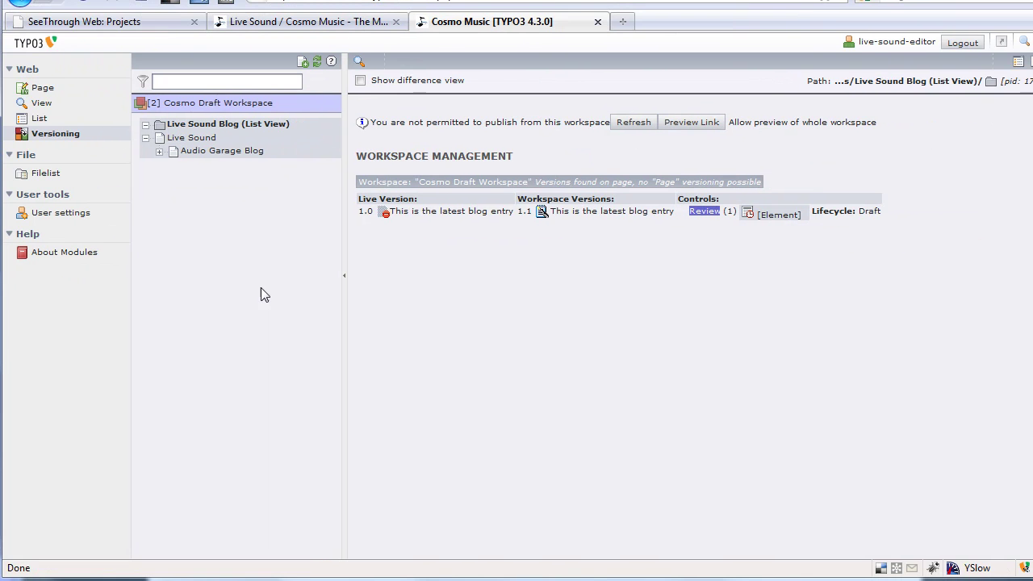
# Check the Live Sound page's workspace versions.
pyautogui.click(204, 137)
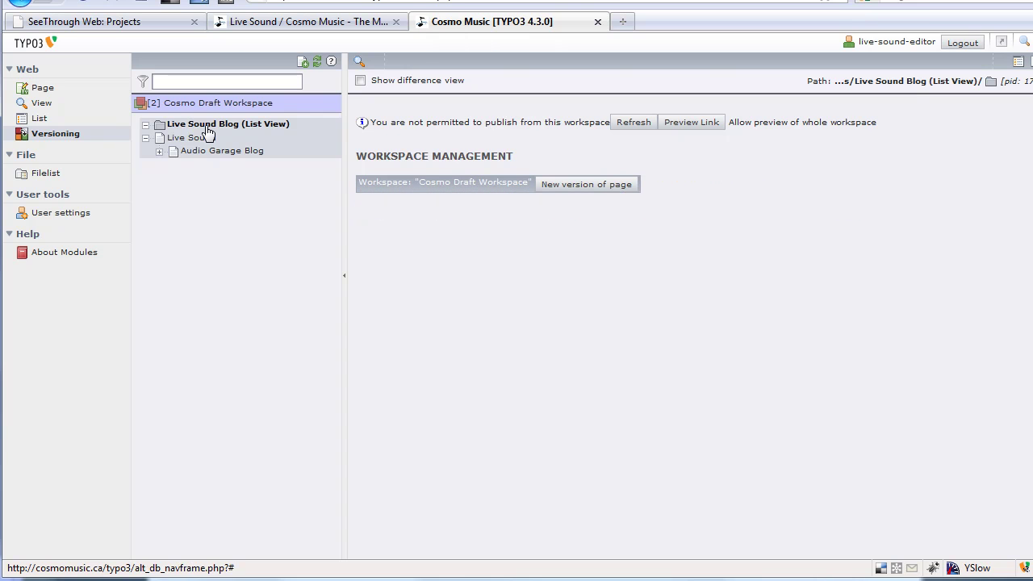